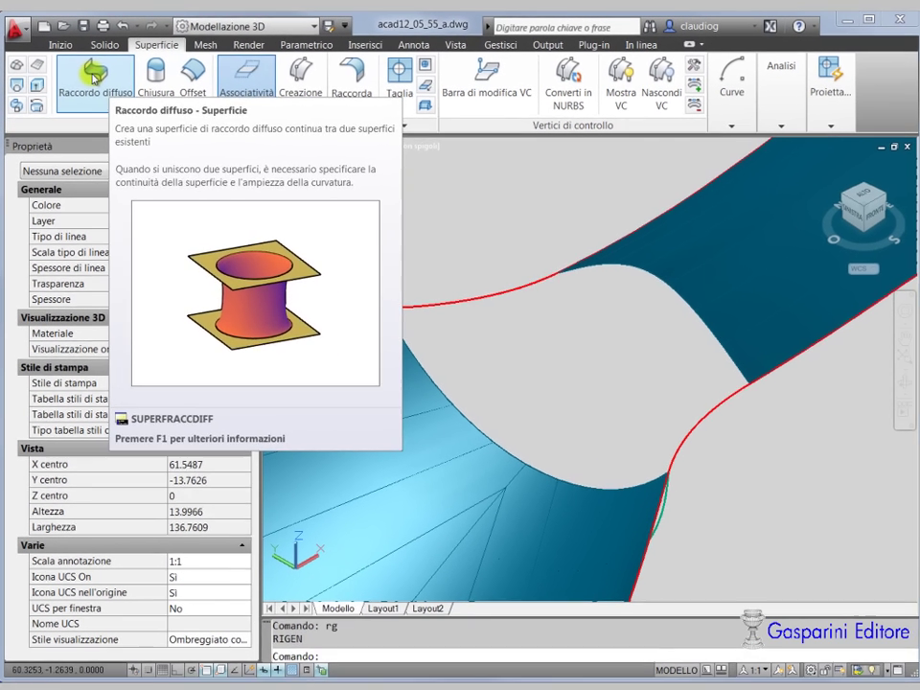
Start Raccordo diffuso, picking the first surface's edge and the second surface's two curved edges.
click(94, 76)
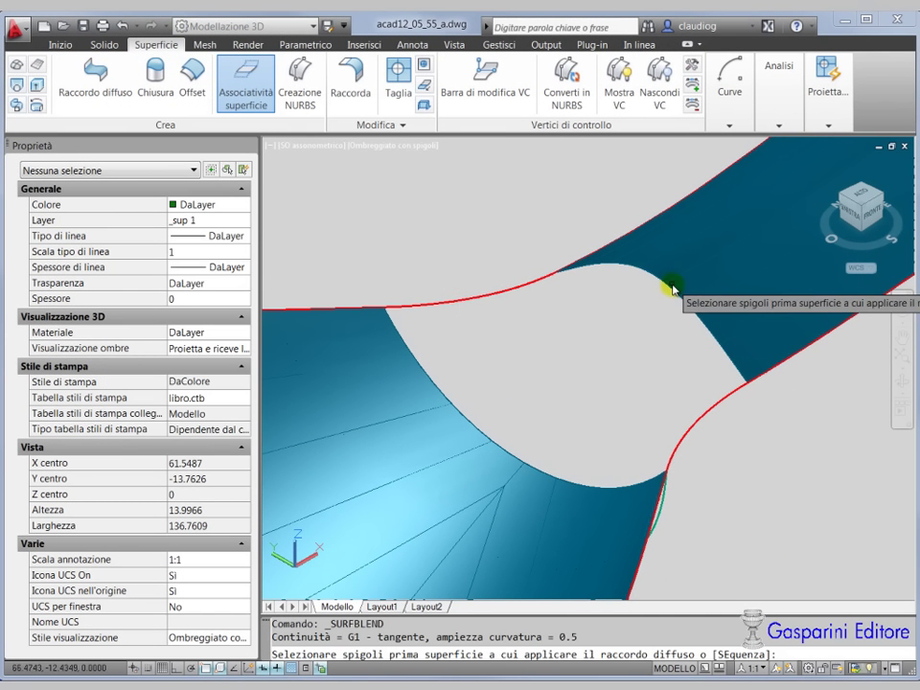
click(671, 290)
key(Return)
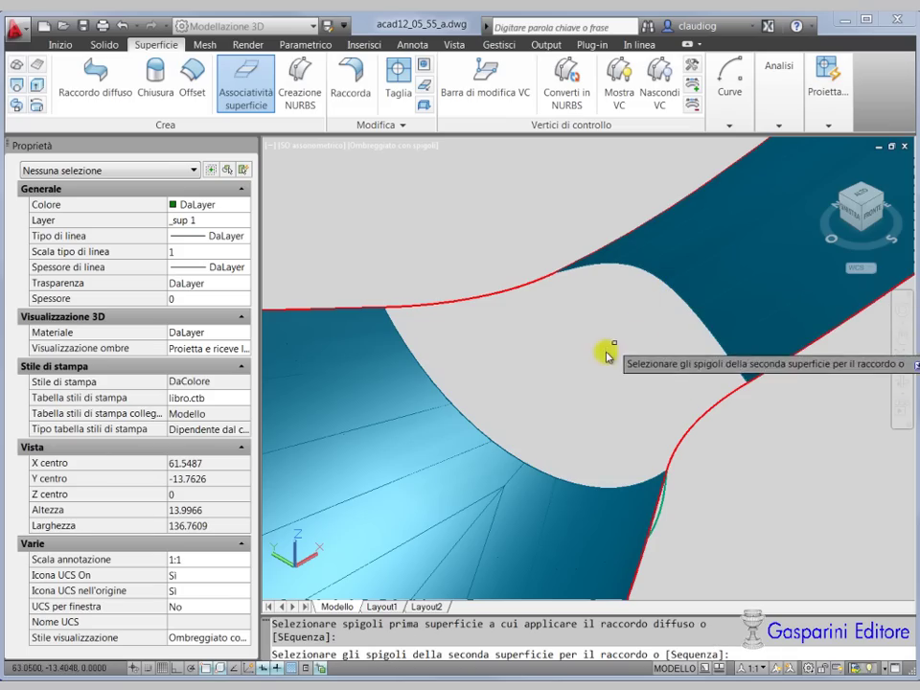
click(433, 385)
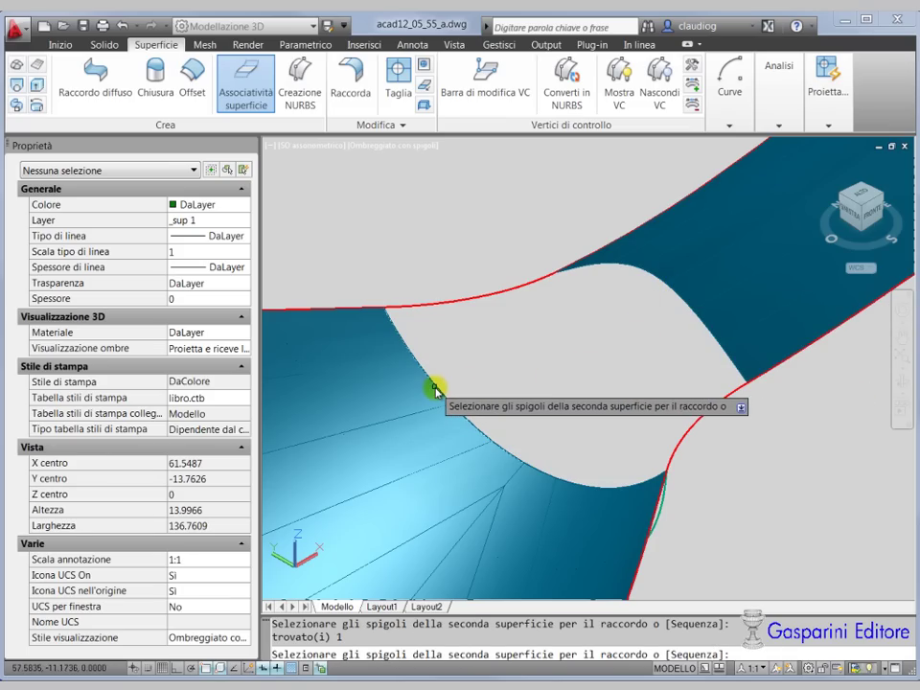
click(542, 476)
key(Return)
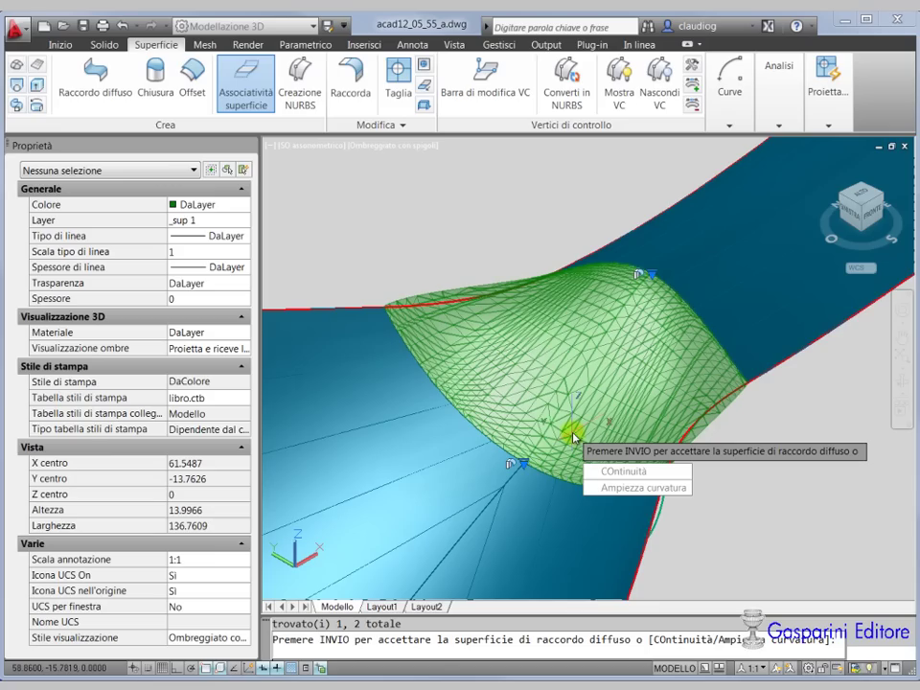
Set both upper and lower blend edges to Curvatura (G2) continuity and accept the blend.
click(654, 278)
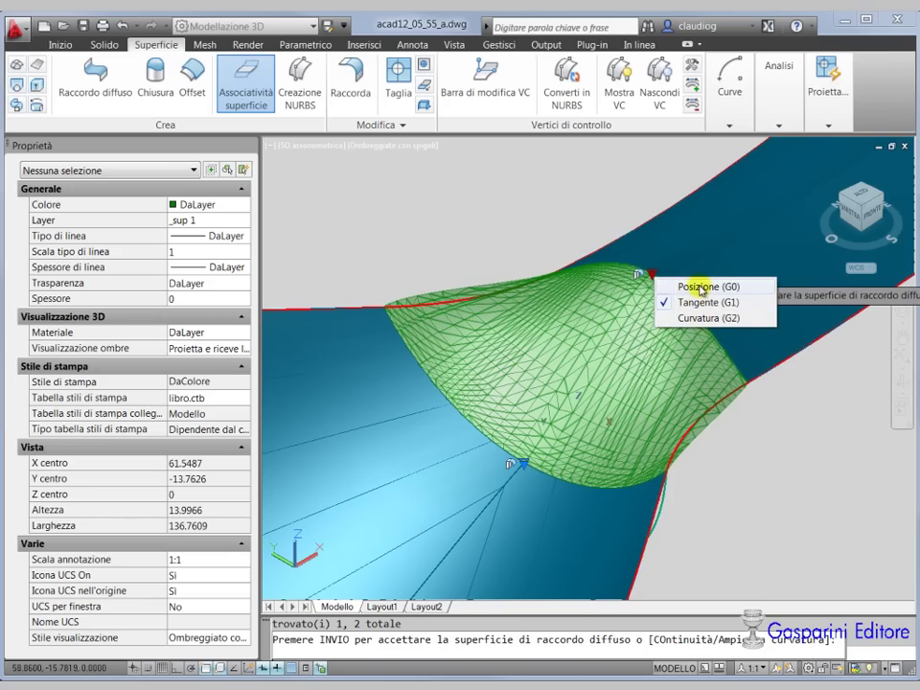
click(692, 318)
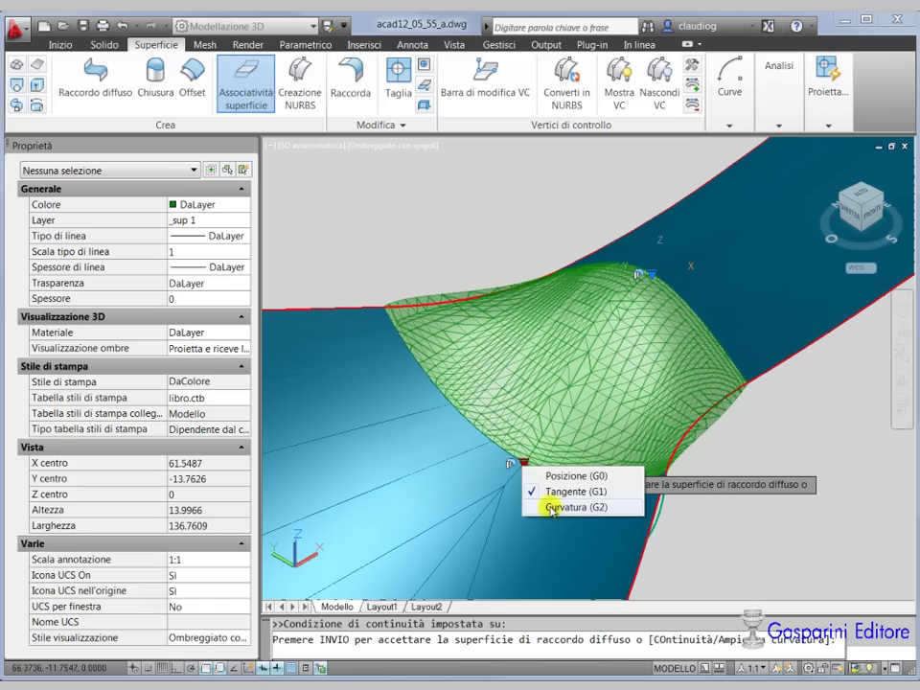
click(556, 507)
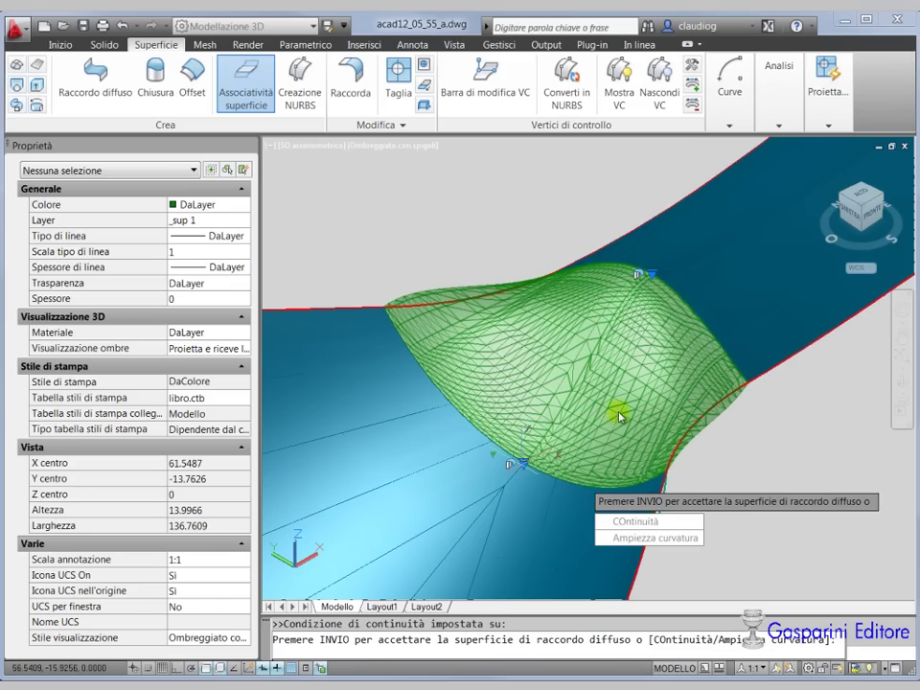
key(Return)
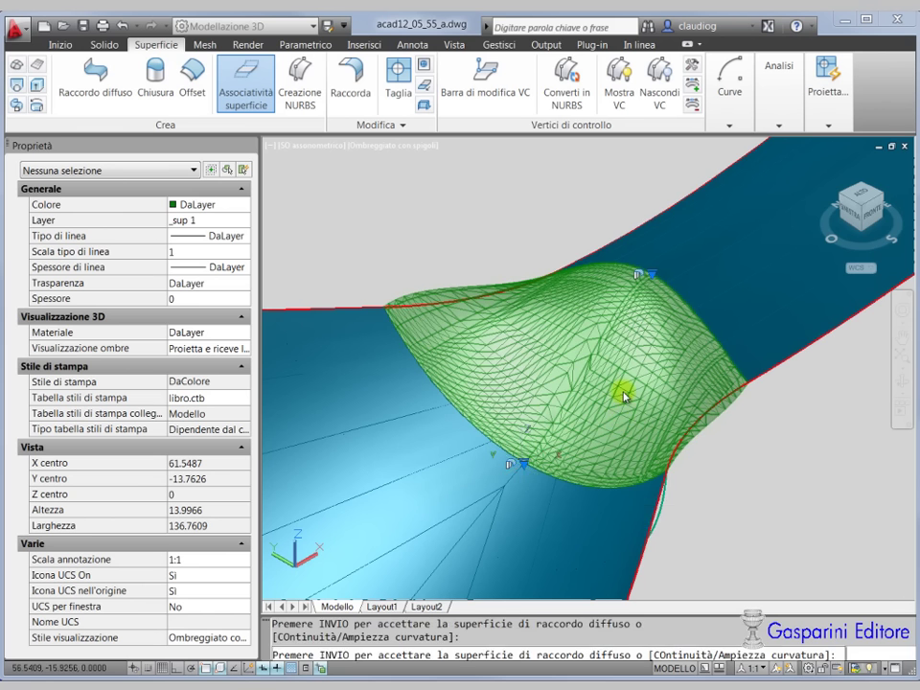
key(Return)
key(Return)
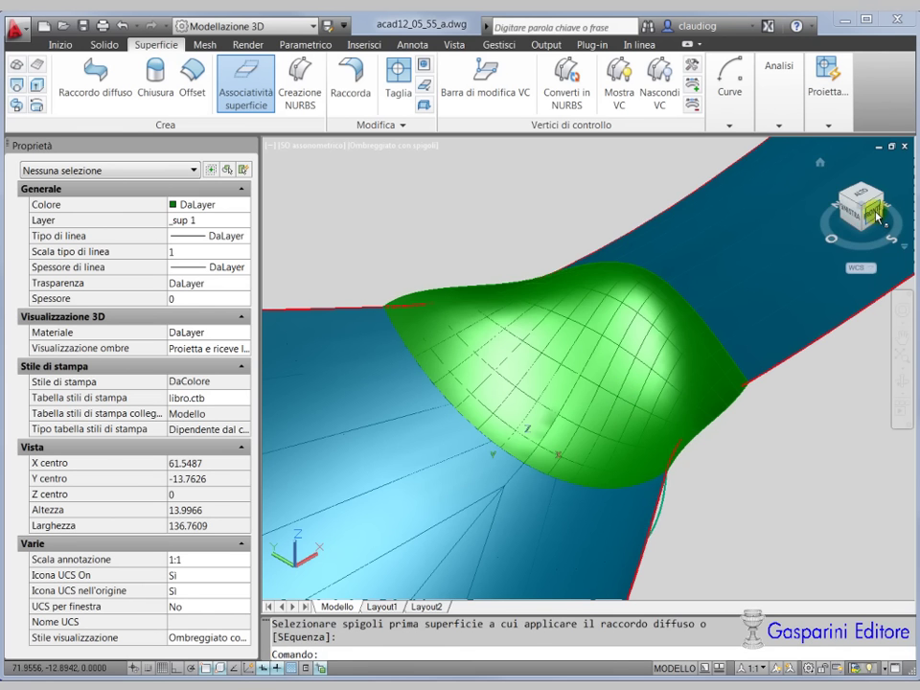
Switch to the Front view and zoom window in on the surfaces' junction.
click(873, 213)
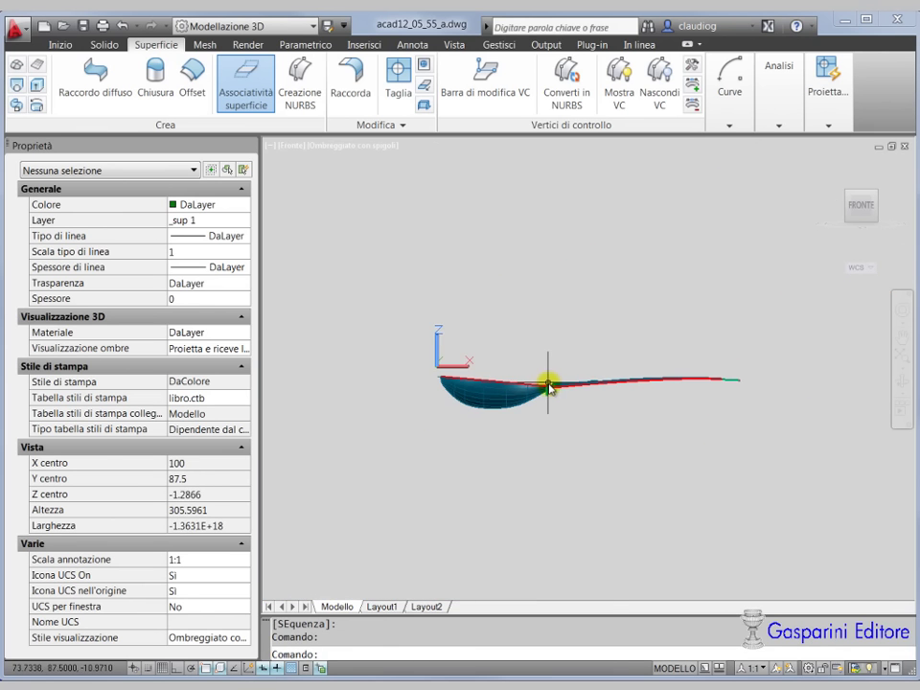
text(z)
key(Return)
click(542, 383)
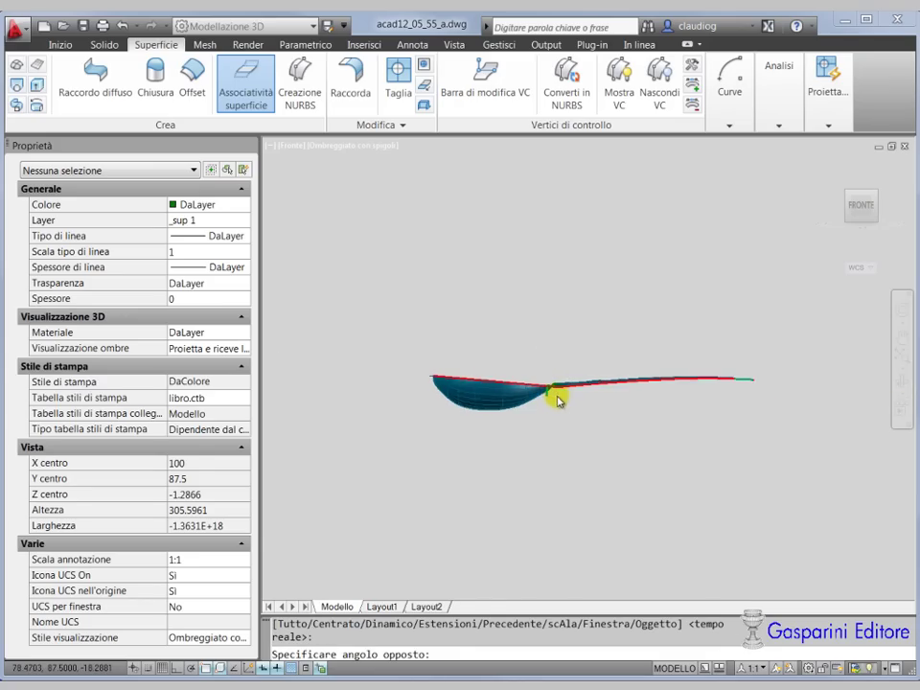
click(555, 393)
Select the green blend and open its Continuità spigolo iniziale choices in Properties.
click(721, 366)
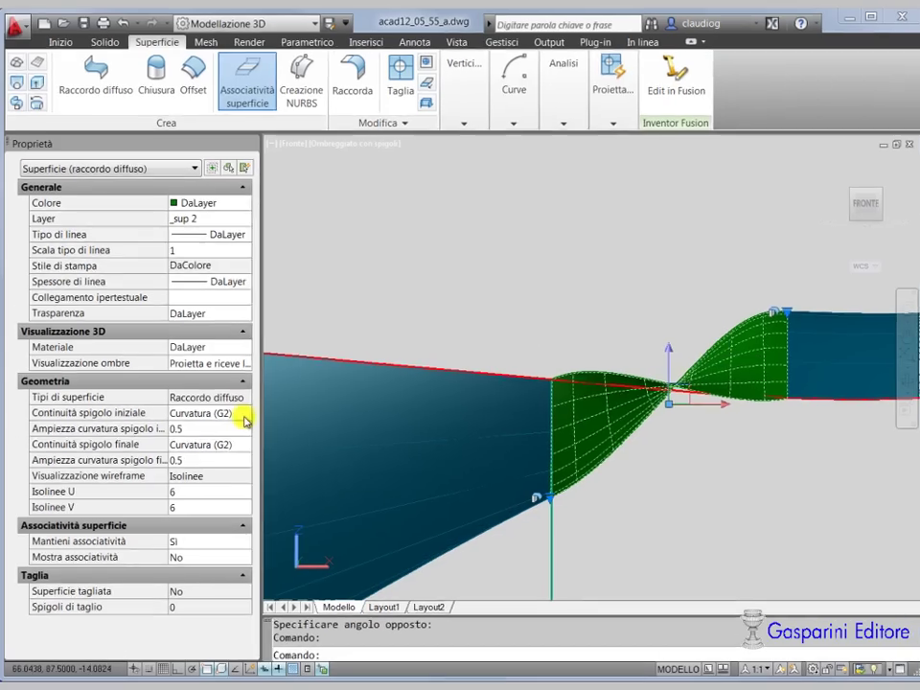
click(242, 414)
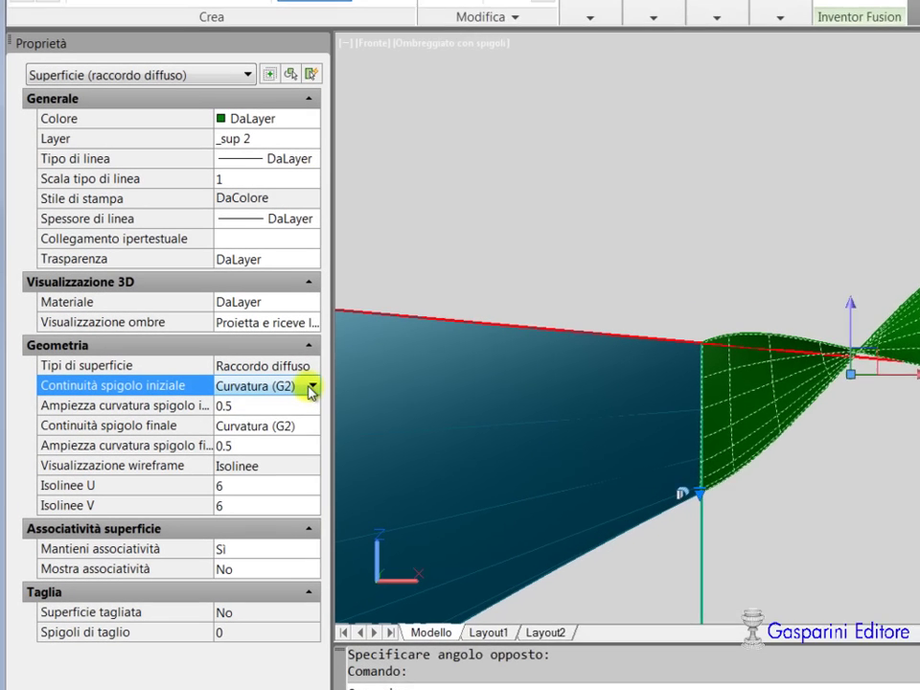
click(312, 387)
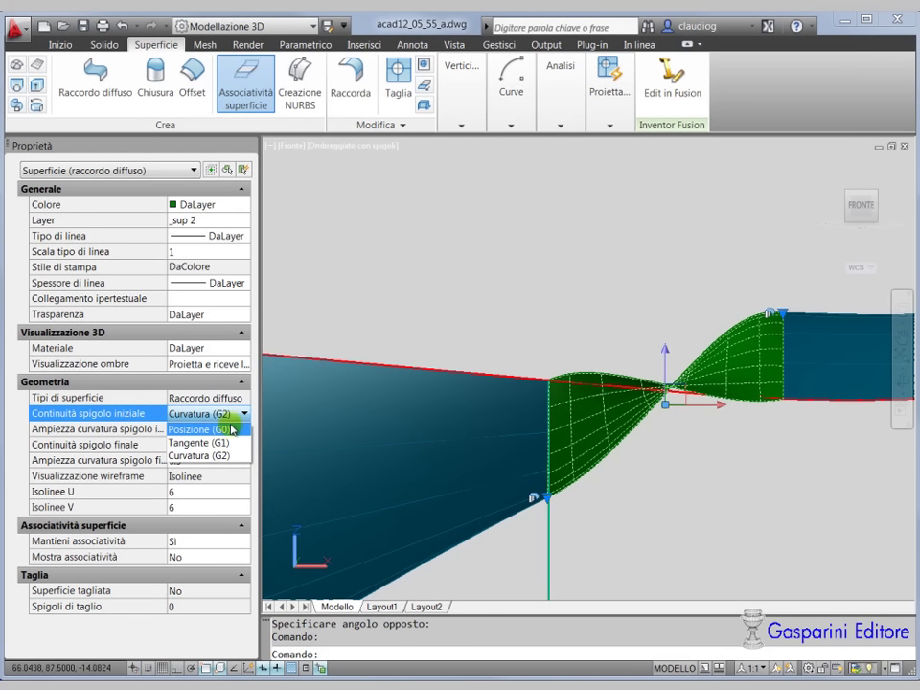
Try G0 then G1 on the starting edge, then restore Curvatura (G2).
click(231, 430)
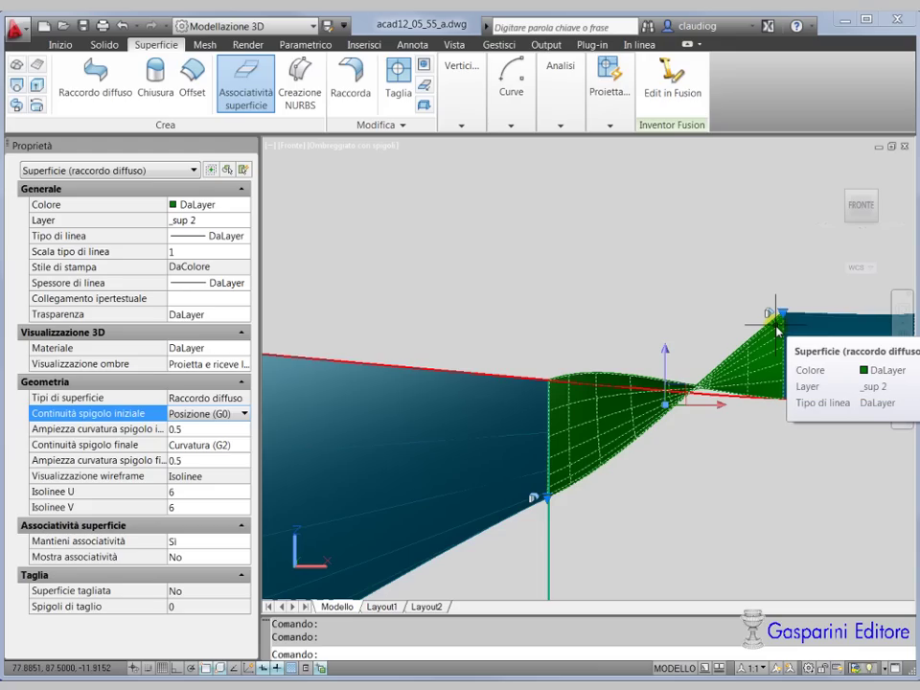
click(233, 411)
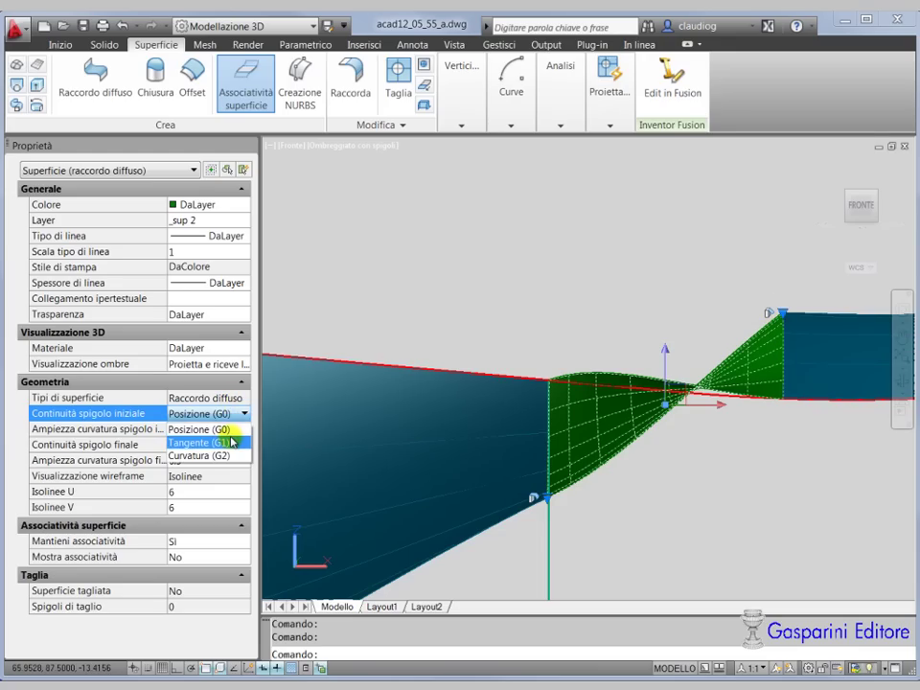
click(232, 441)
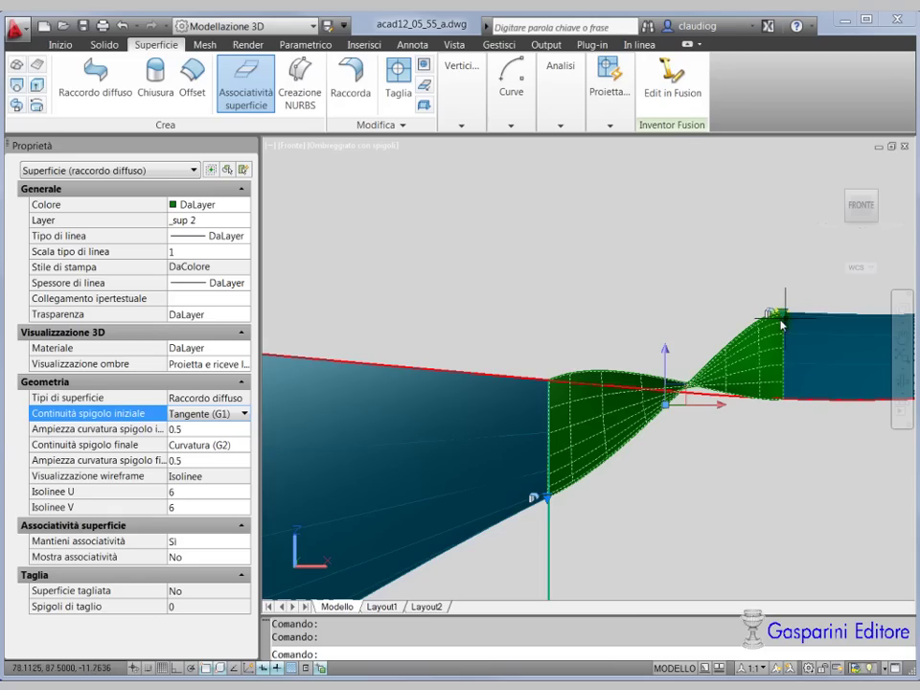
click(245, 420)
click(230, 457)
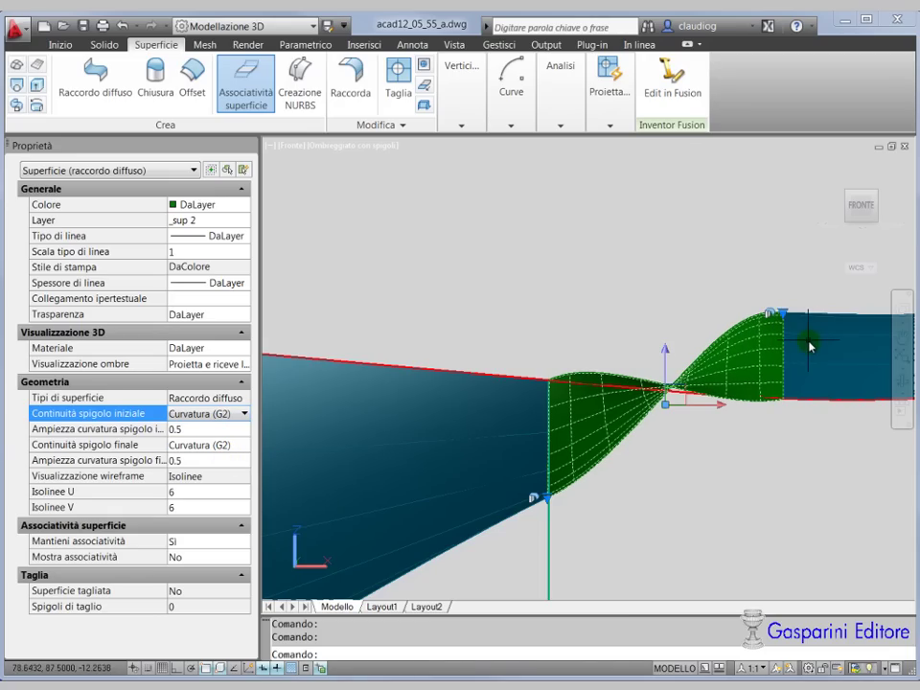
Keep the end edge at Curvatura (G2) and start editing the starting-edge bulge magnitude.
click(230, 445)
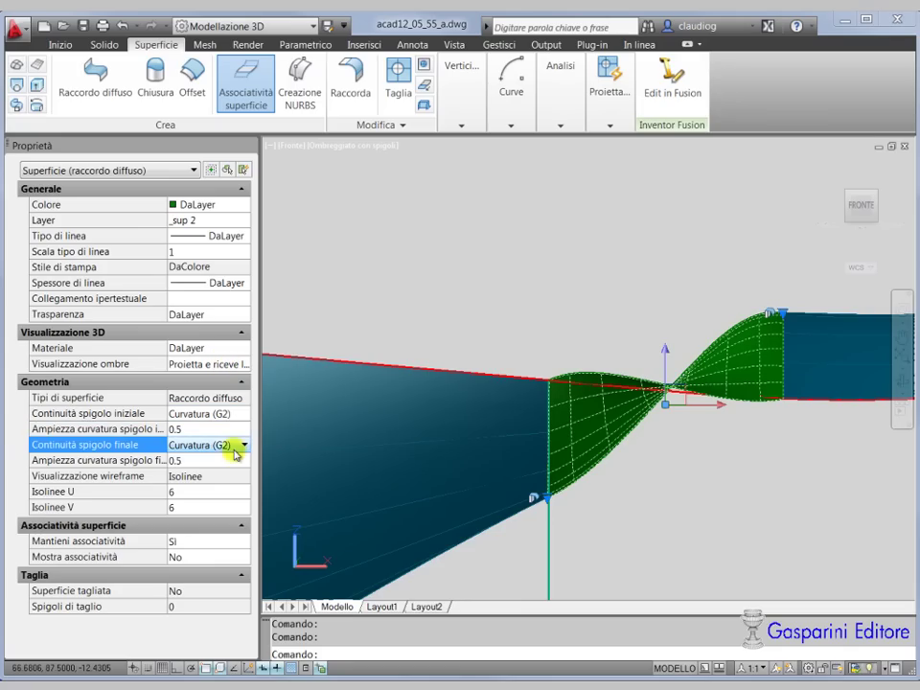
click(244, 445)
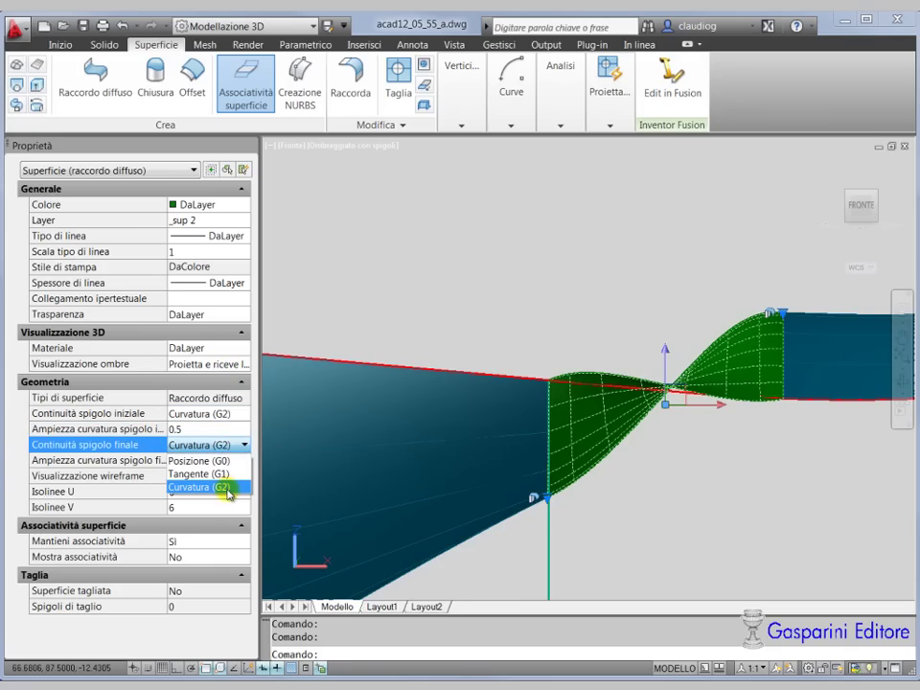
click(228, 487)
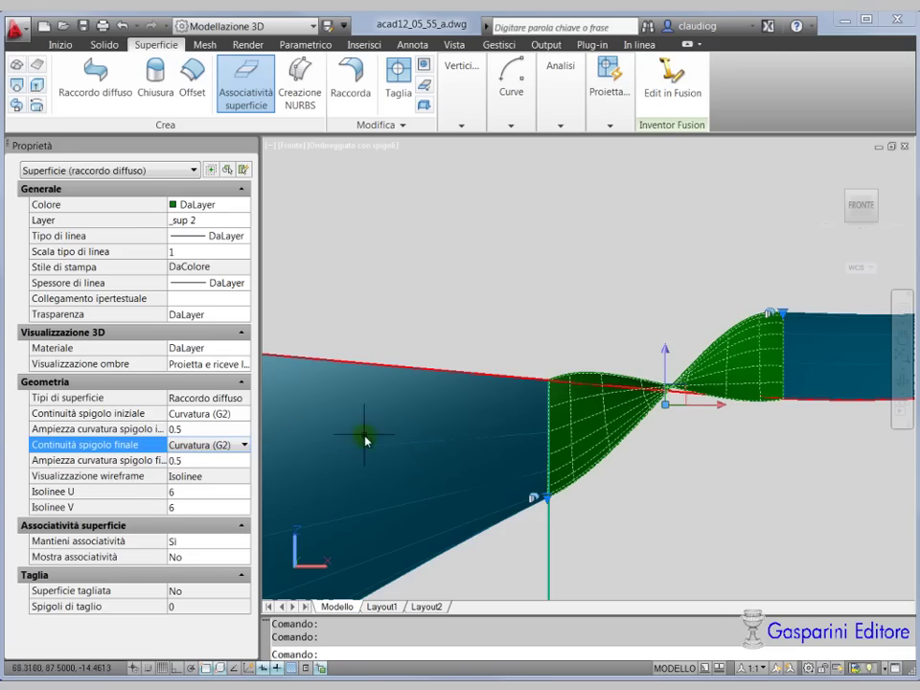
click(206, 431)
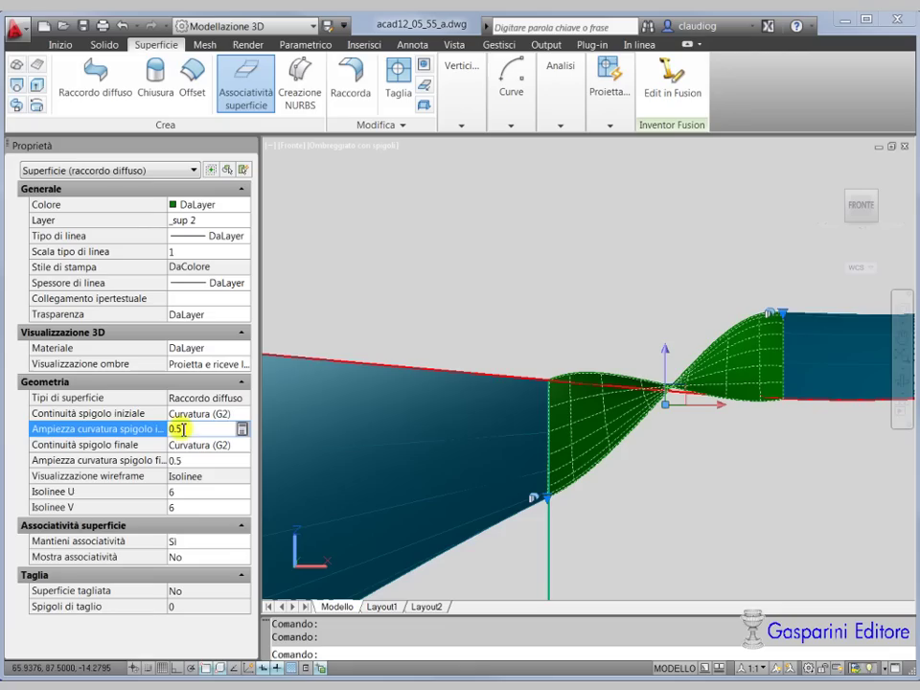
Try start-edge bulge magnitudes of 0, 0.2 and 0.1.
text(0)
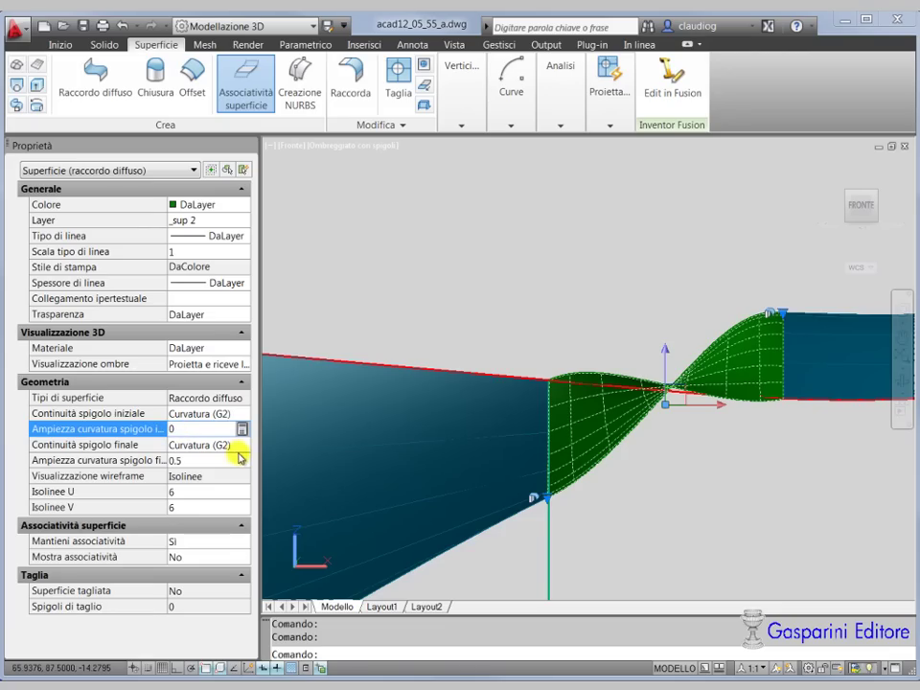
key(Return)
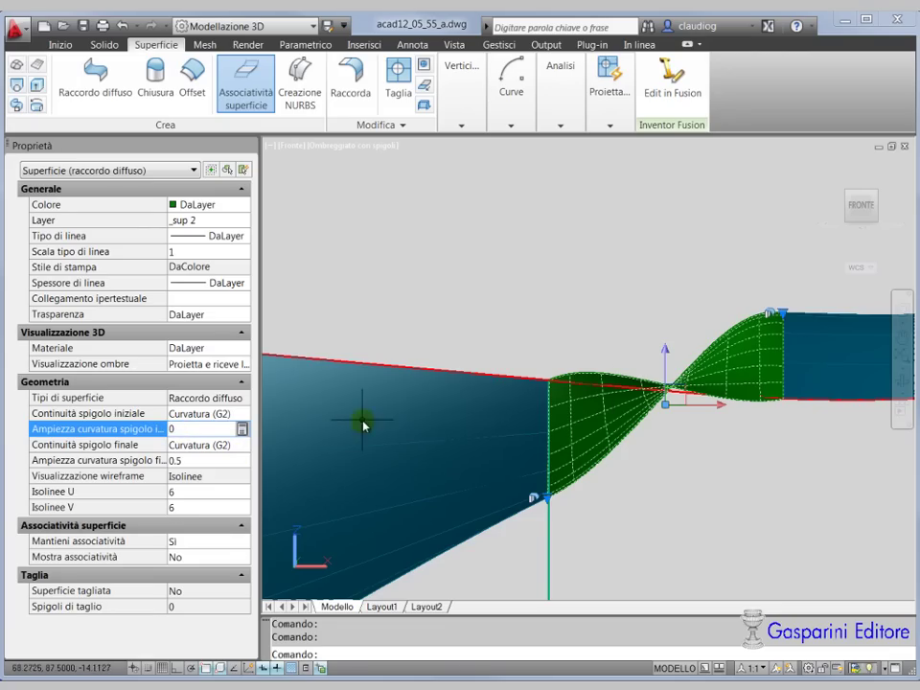
key(Return)
text(0.2)
key(Return)
key(Down)
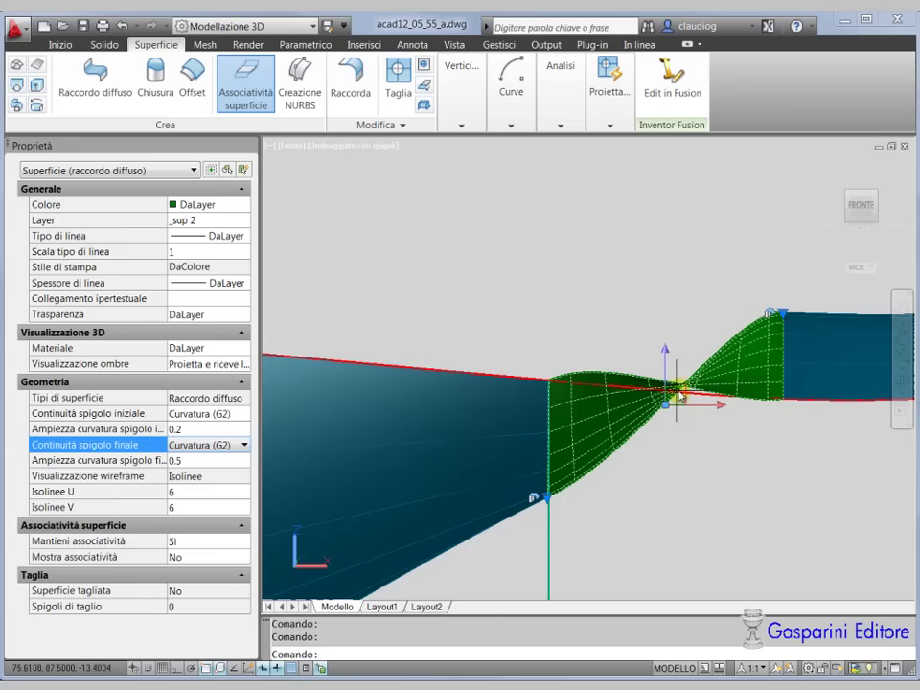
click(195, 461)
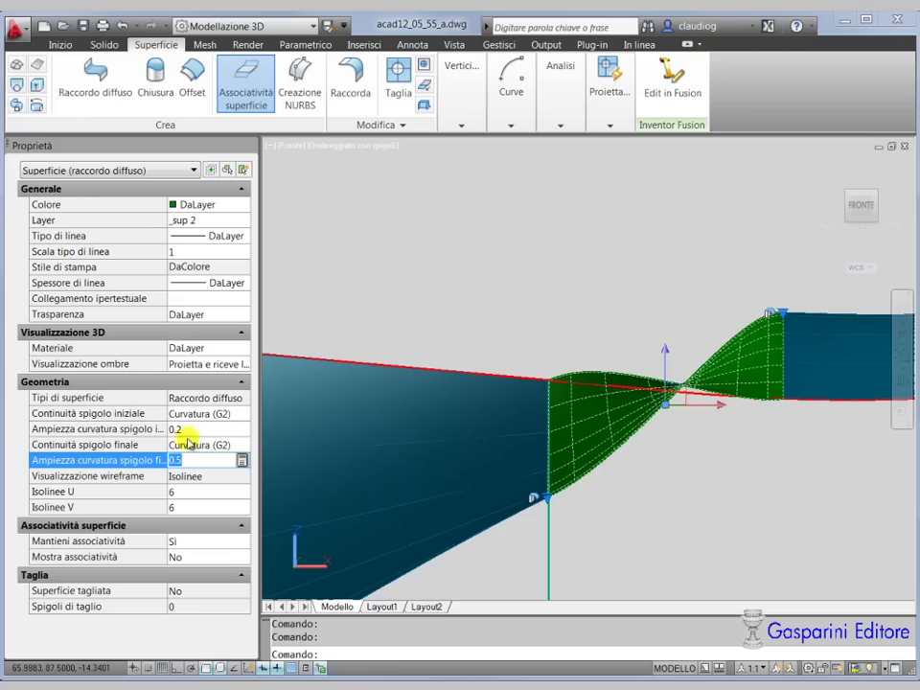
click(188, 429)
text(1)
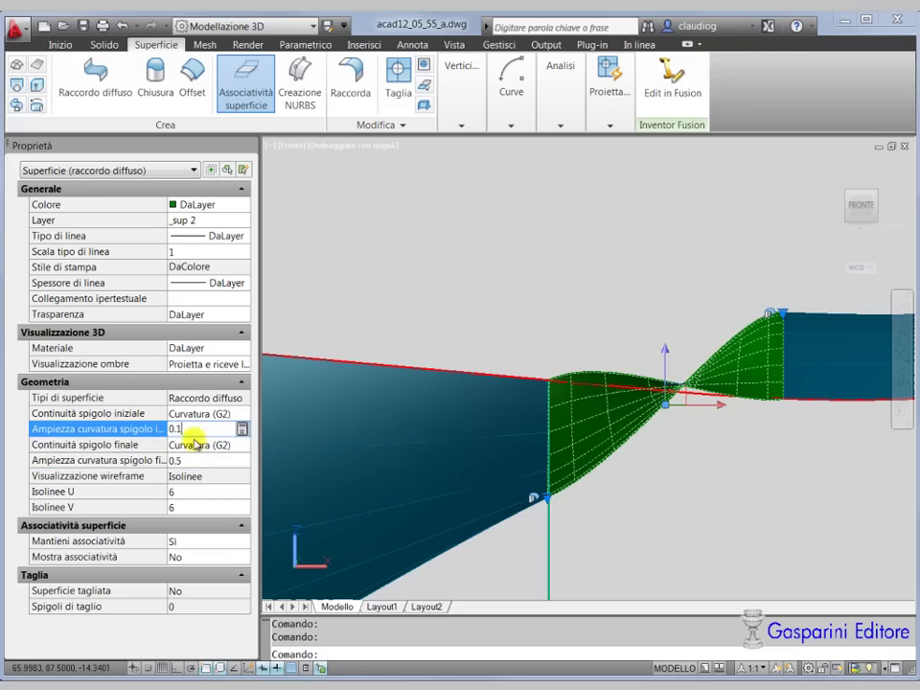
click(250, 452)
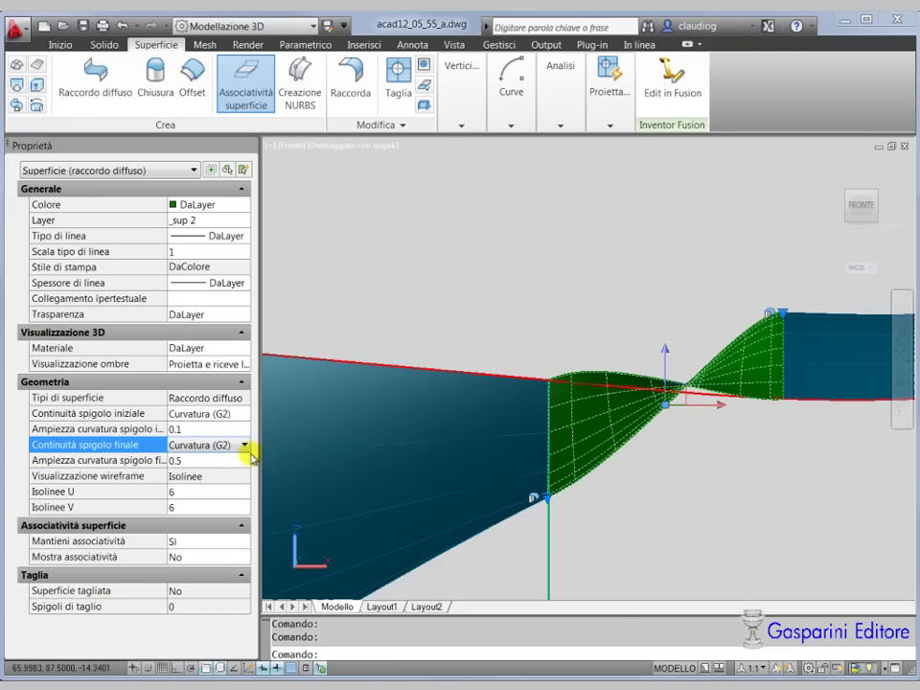
Set the end-edge bulge magnitude to 1, then to 3.
click(205, 460)
text(1)
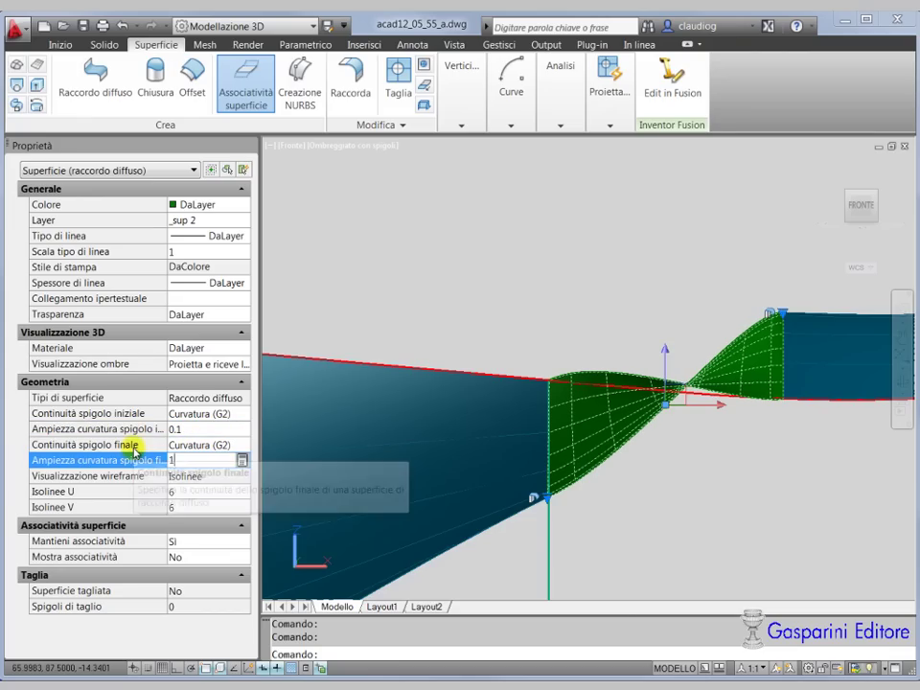
key(Tab)
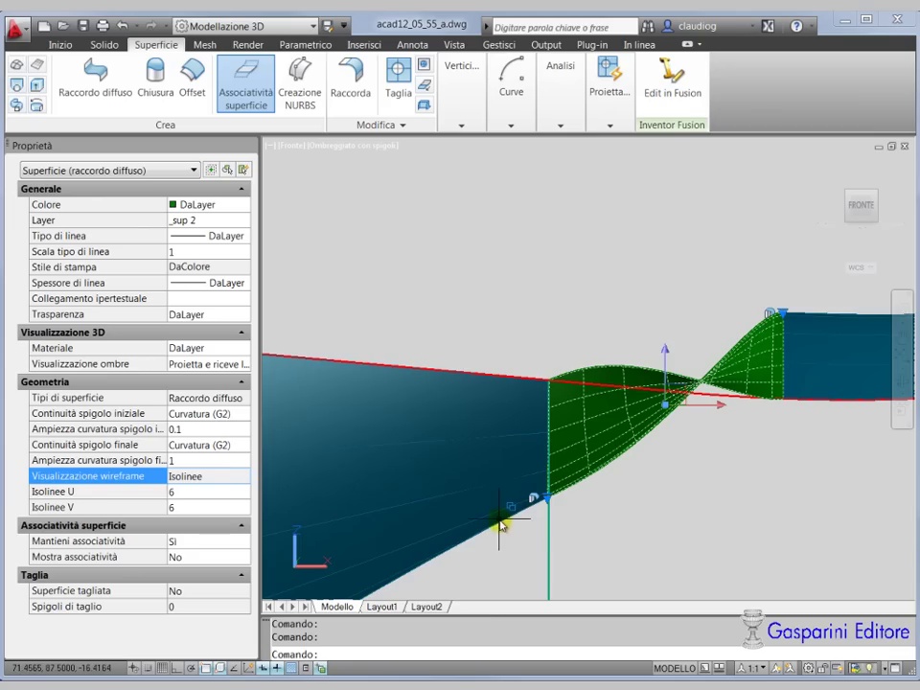
click(187, 461)
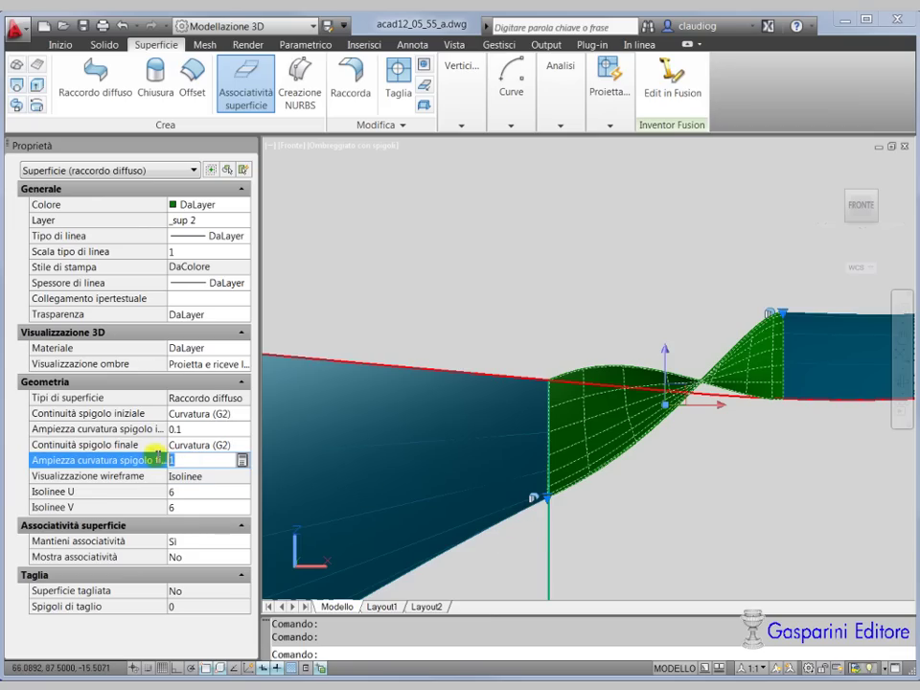
text(3)
key(Return)
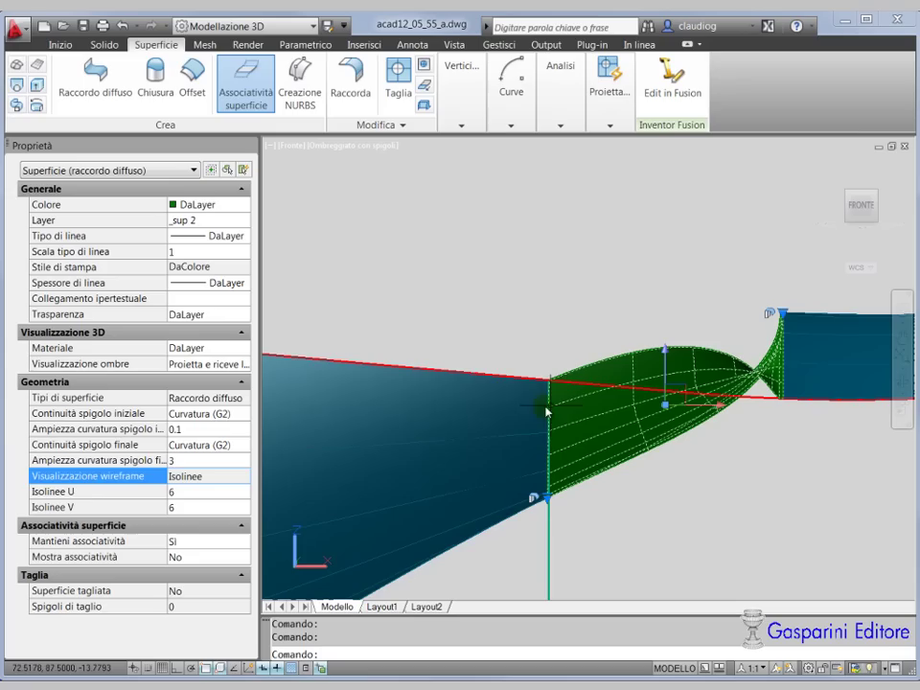
Set the start-edge bulge magnitude to 2.
click(190, 430)
text(2)
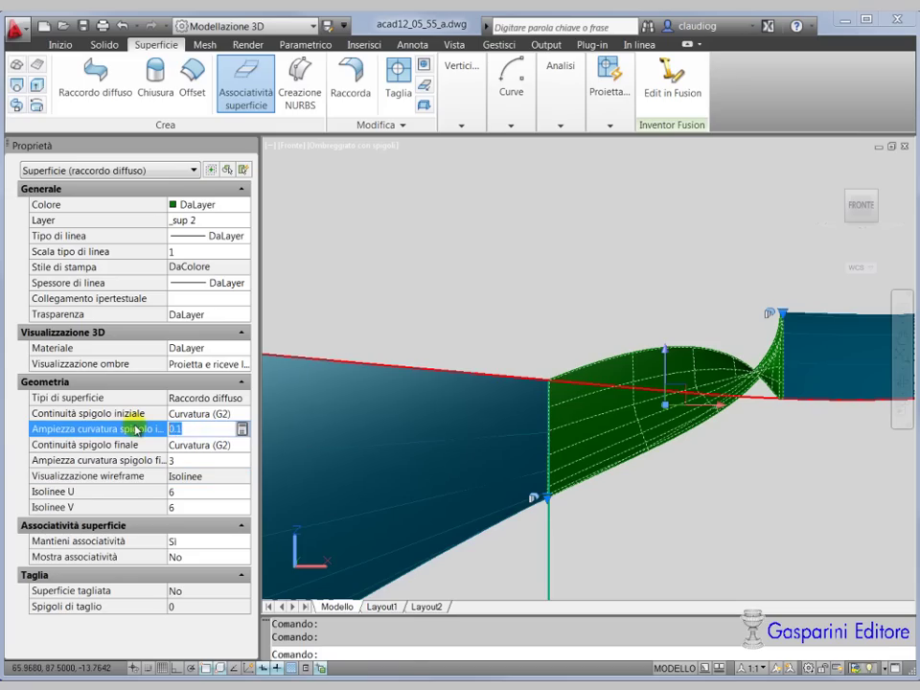
key(Return)
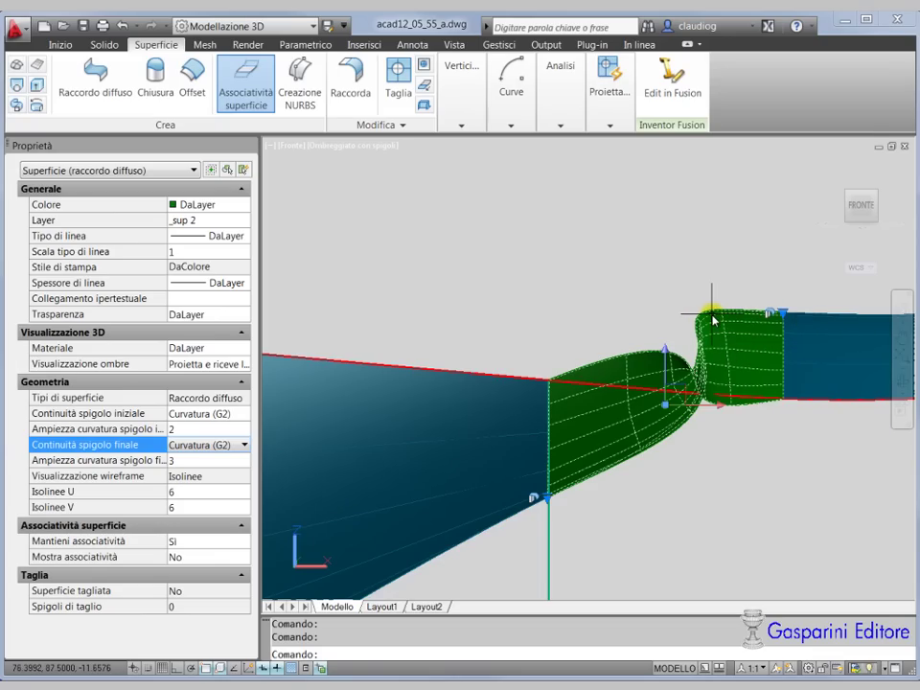
mouse_move(860, 205)
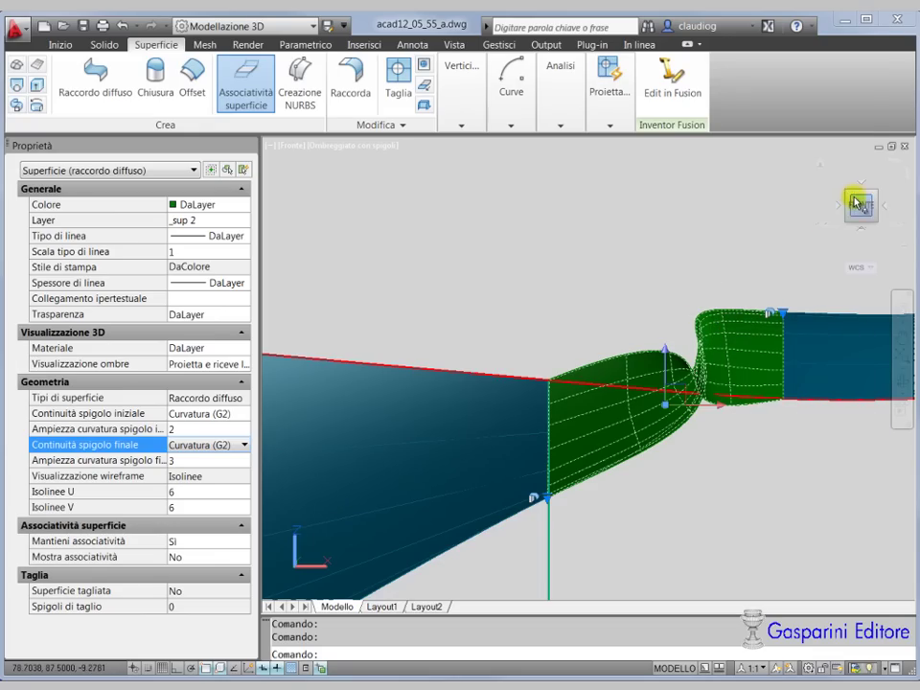
Switch to an isometric view and dismiss the associativity warning.
click(848, 198)
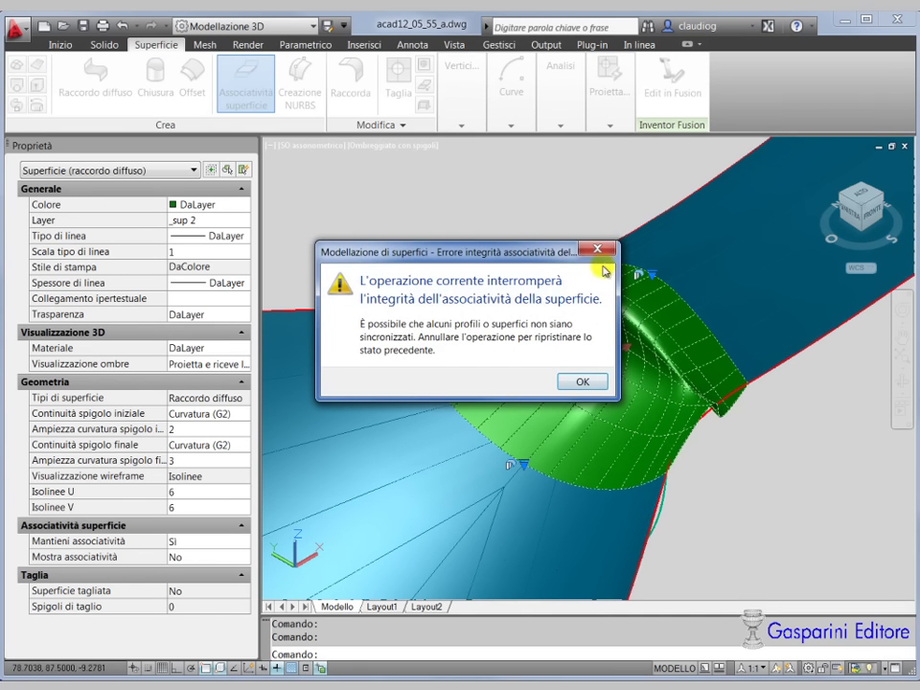
click(596, 251)
scroll(610, 338, up, 2)
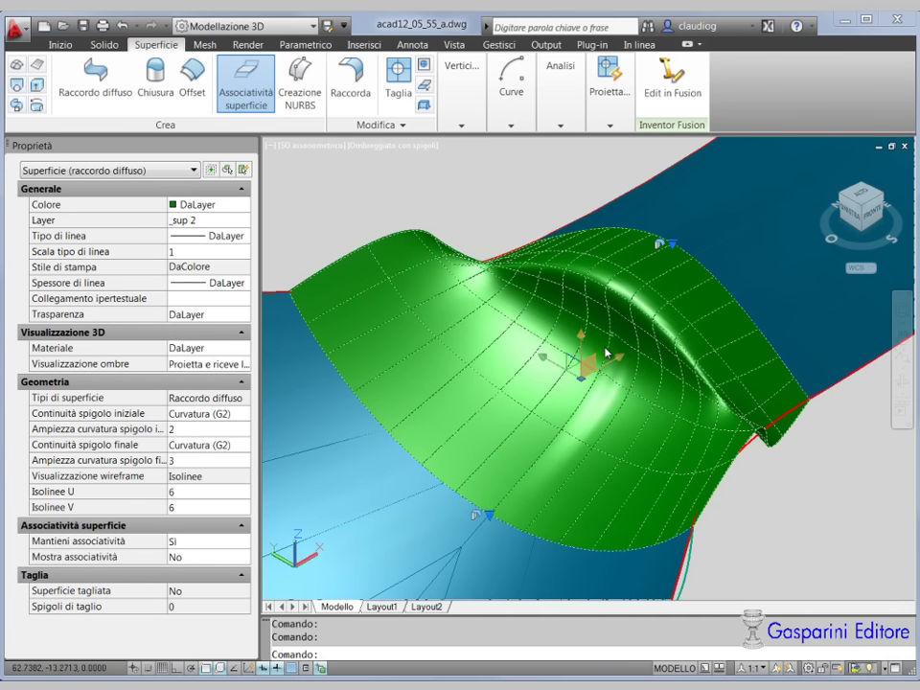
Lower the end-edge bulge magnitude (Ampiezza curvatura spigolo finale) to 0.2.
click(185, 460)
click(142, 463)
text(-)
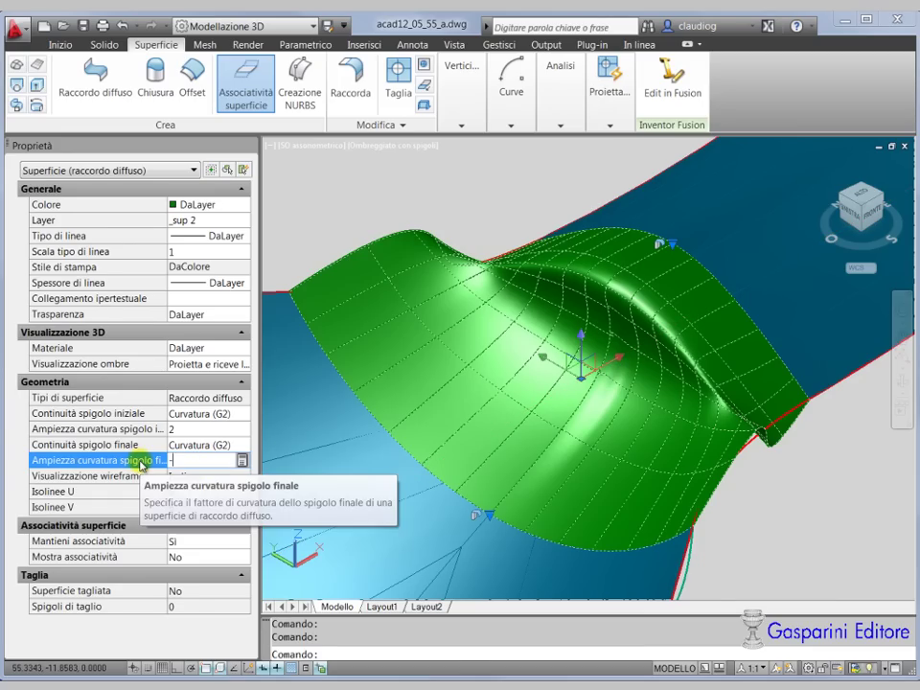
text(0.2)
key(Return)
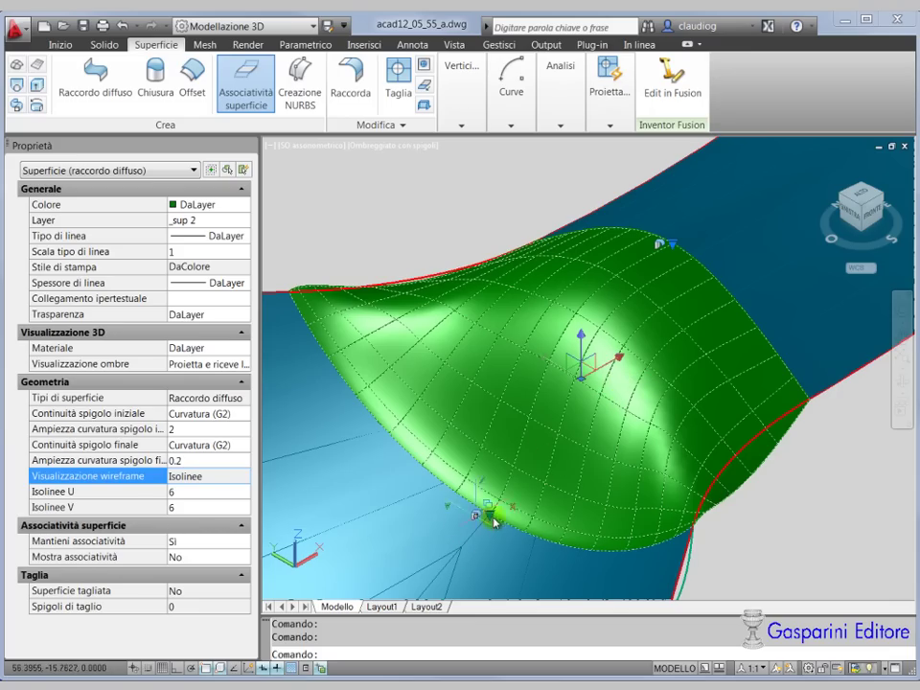
Set Ampiezza curvatura spigolo iniziale to 0.5, then cancel the accidental grip move.
click(220, 428)
text(5)
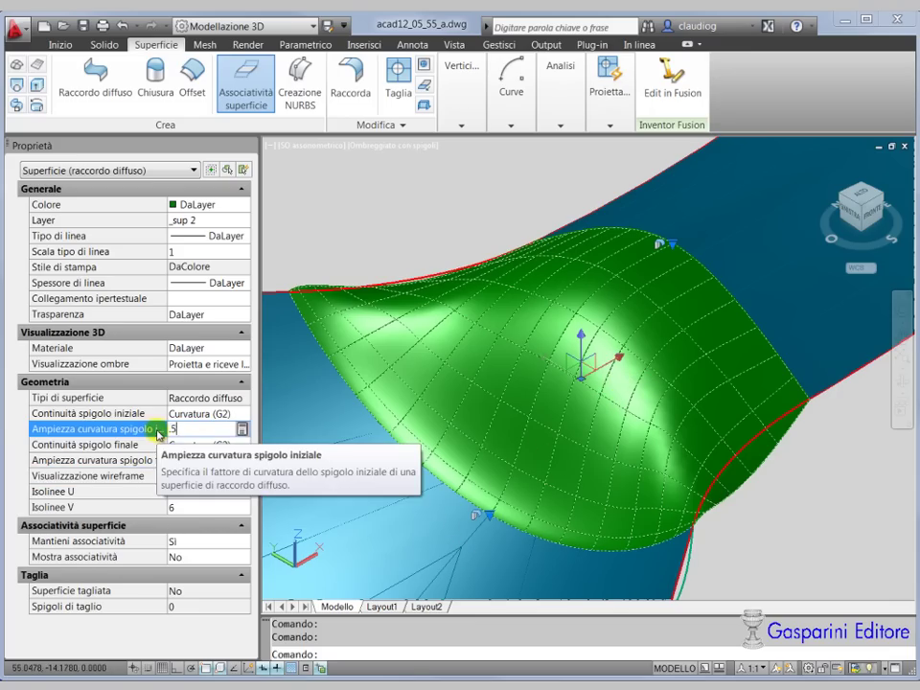
key(Return)
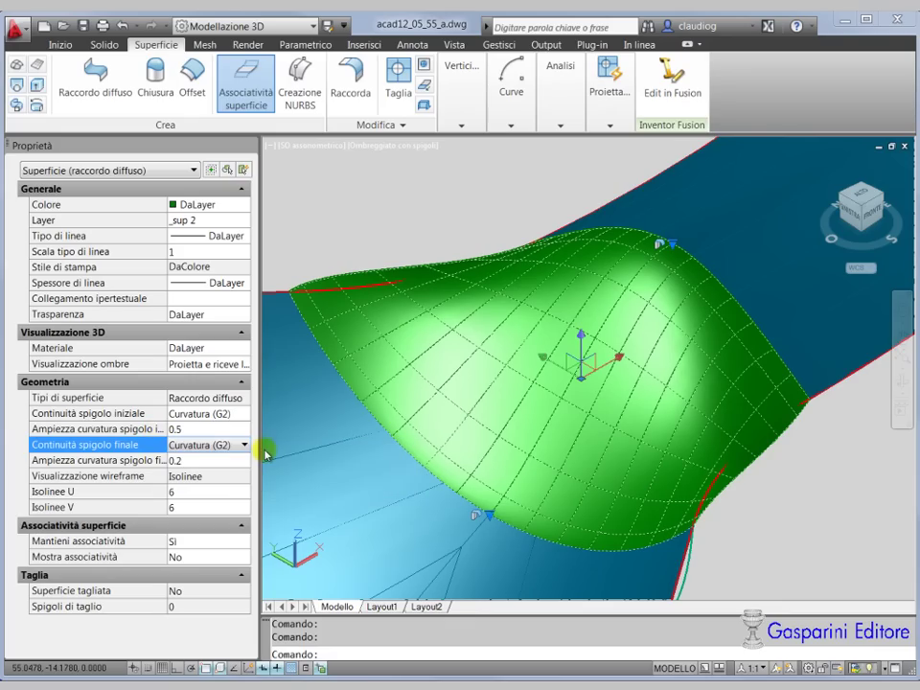
click(524, 447)
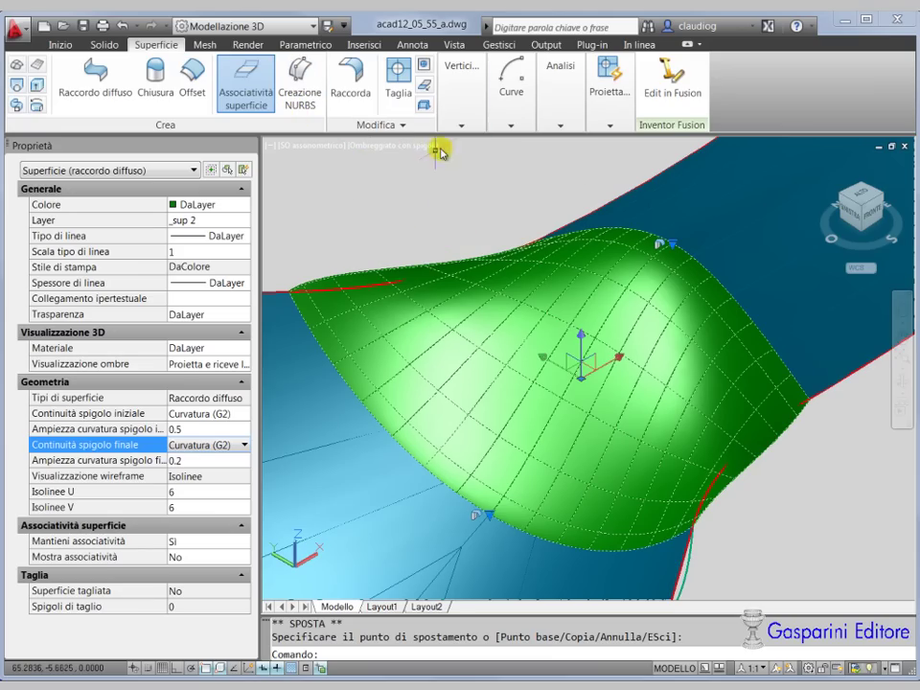
click(493, 127)
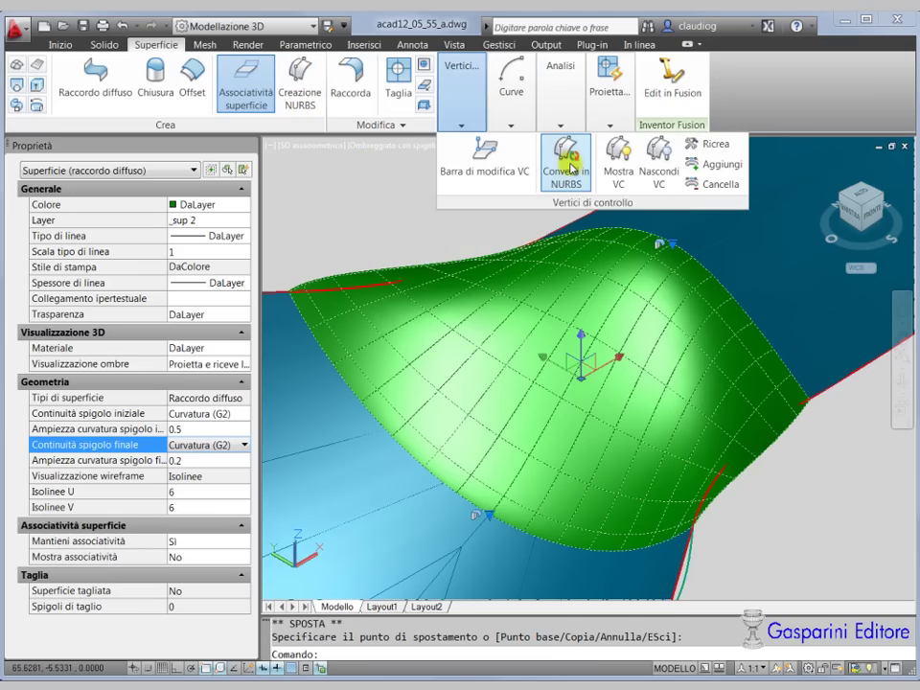
key(Escape)
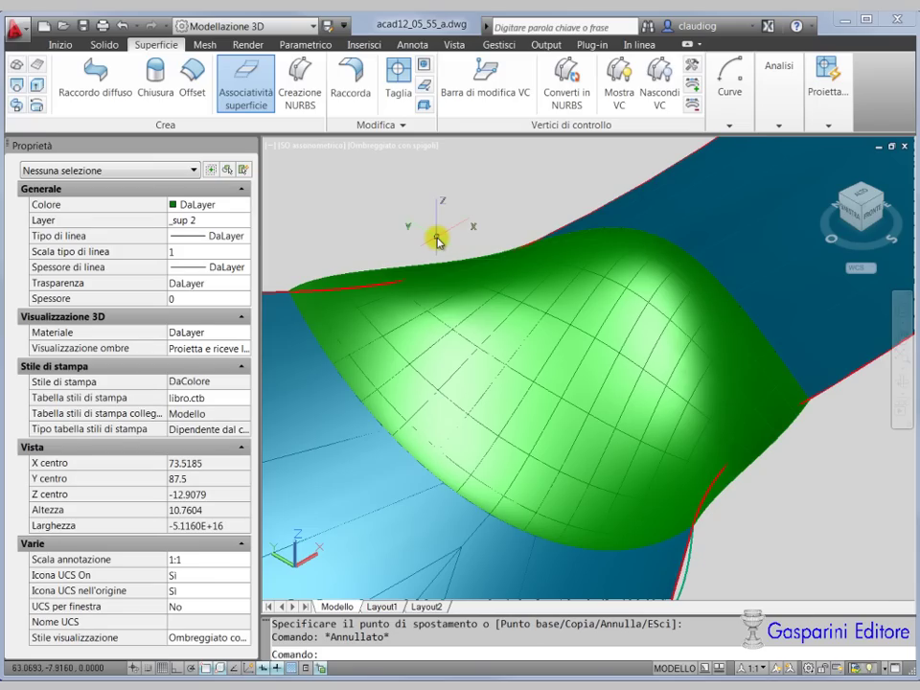